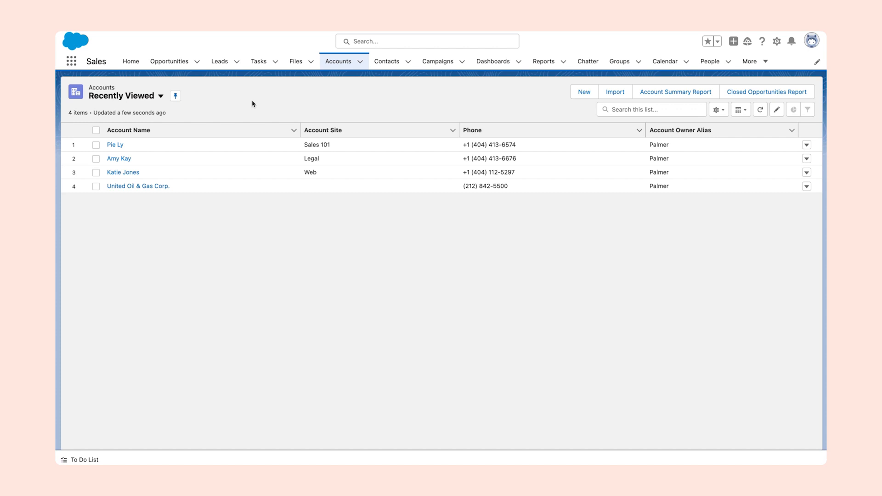
Switch to airSlate Admin Tools and open its custom button manager
{"action": "left_click", "coordinate": [71, 62]}
{"action": "left_click", "coordinate": [86, 224]}
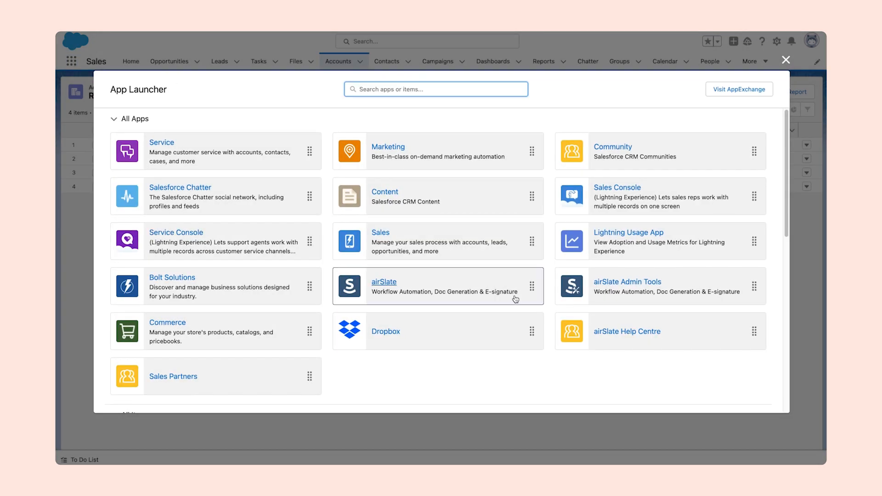
{"action": "left_click", "coordinate": [660, 285]}
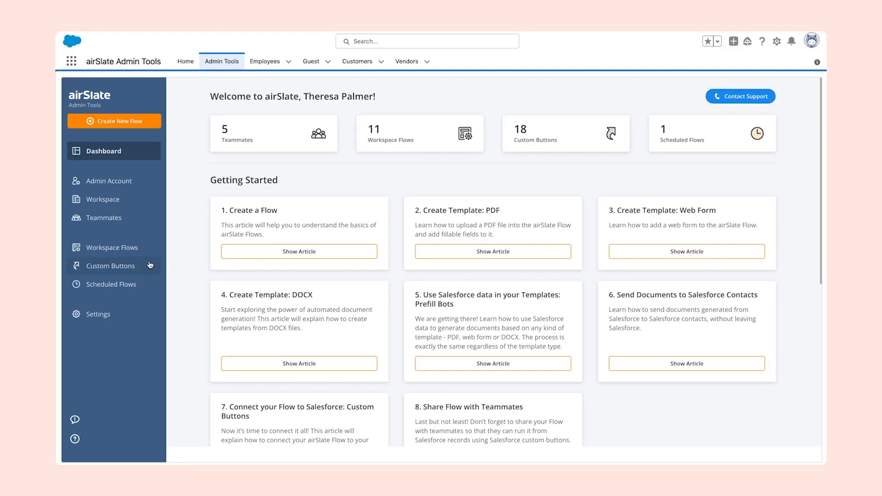
{"action": "left_click", "coordinate": [146, 266]}
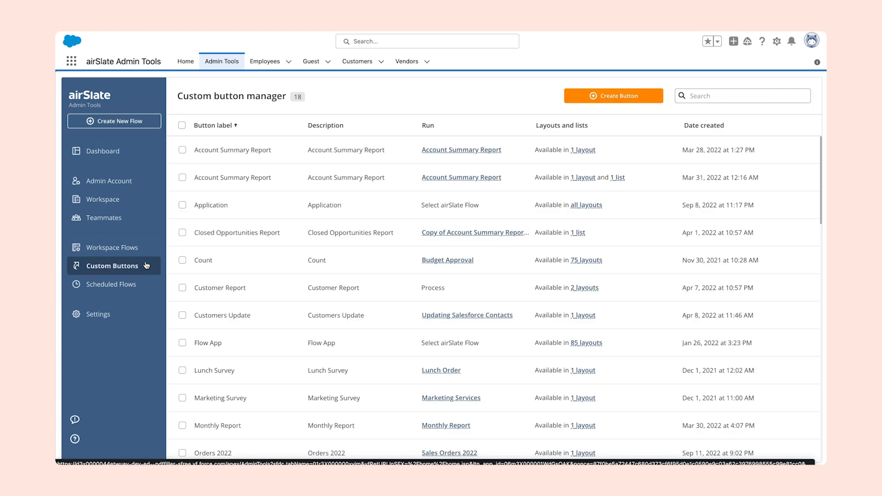
Create a new custom button with Employee Onboarding as both its label and description, and proceed to the action settings
{"action": "left_click", "coordinate": [597, 100]}
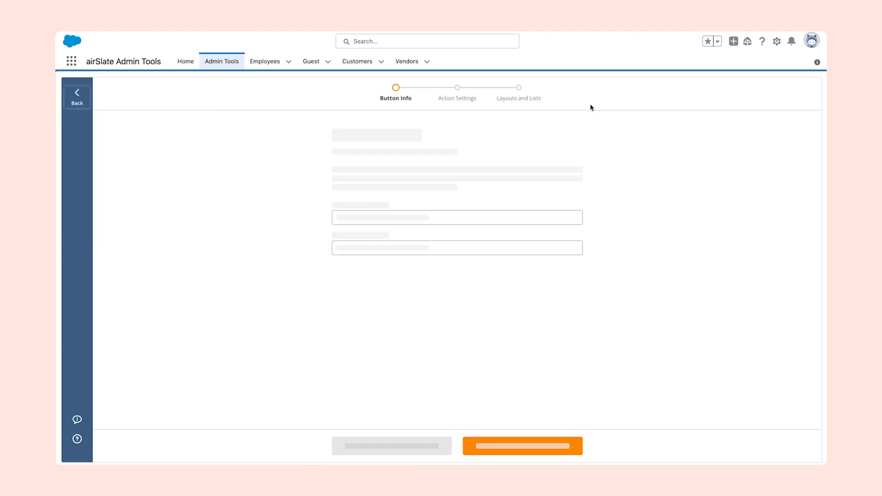
{"action": "left_click", "coordinate": [455, 225]}
{"action": "type", "text": "Employee Onboarding"}
{"action": "left_click", "coordinate": [462, 260]}
{"action": "type", "text": "Employee Onboarding"}
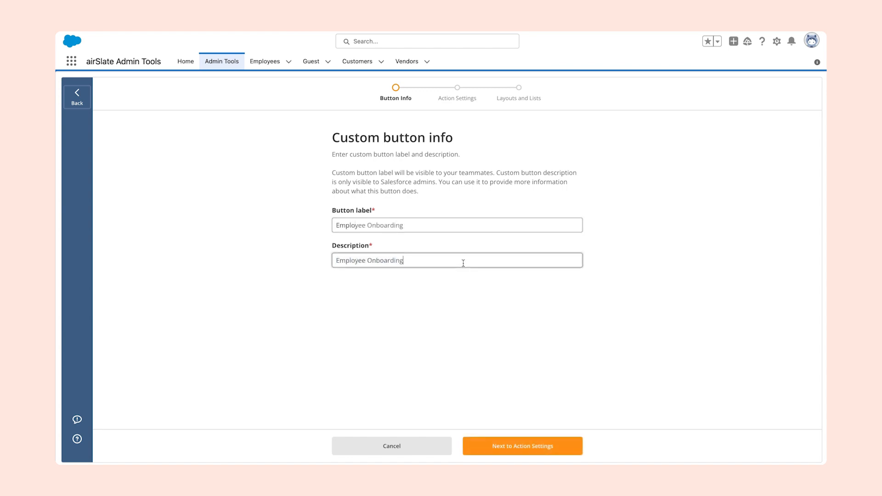
{"action": "left_click", "coordinate": [508, 448]}
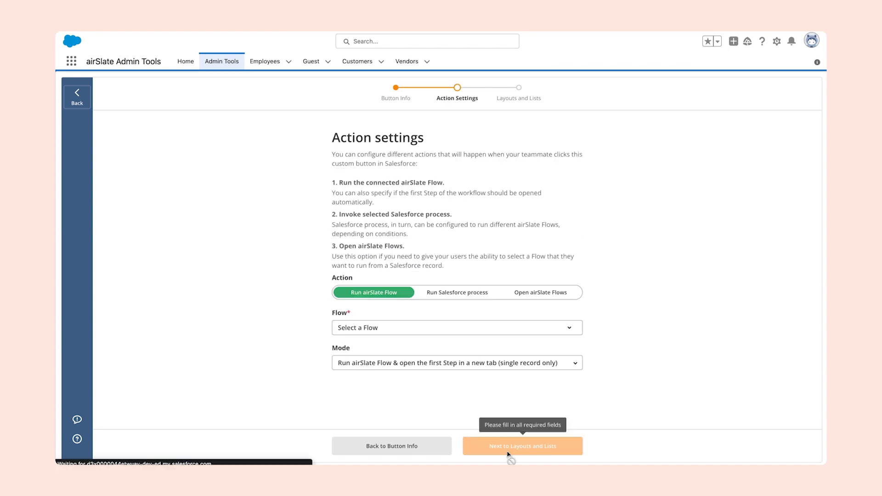
Set the button to run Employee Onboarding Flow Template and open the first Step in a new tab, and continue to layouts and lists
{"action": "left_click", "coordinate": [458, 330]}
{"action": "scroll", "coordinate": [458, 331], "scroll_direction": "down", "scroll_amount": 1}
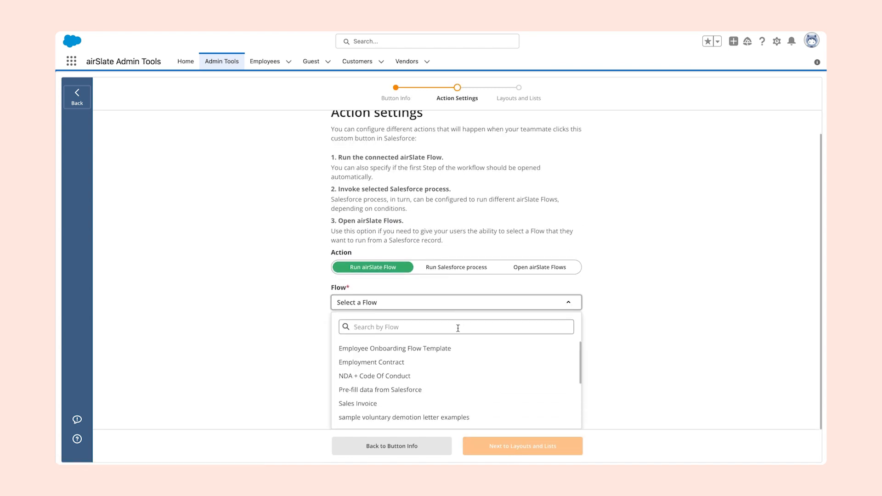
{"action": "left_click", "coordinate": [448, 351]}
{"action": "left_click", "coordinate": [453, 363]}
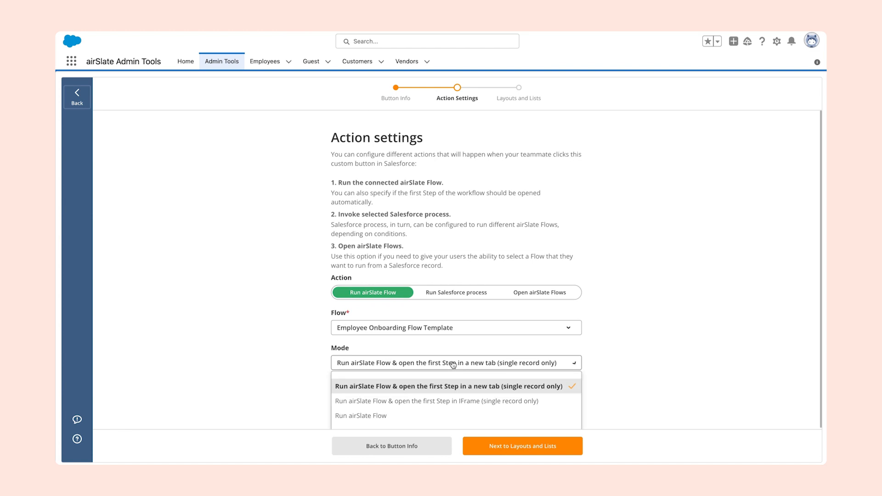
{"action": "left_click", "coordinate": [465, 389]}
{"action": "left_click", "coordinate": [498, 445]}
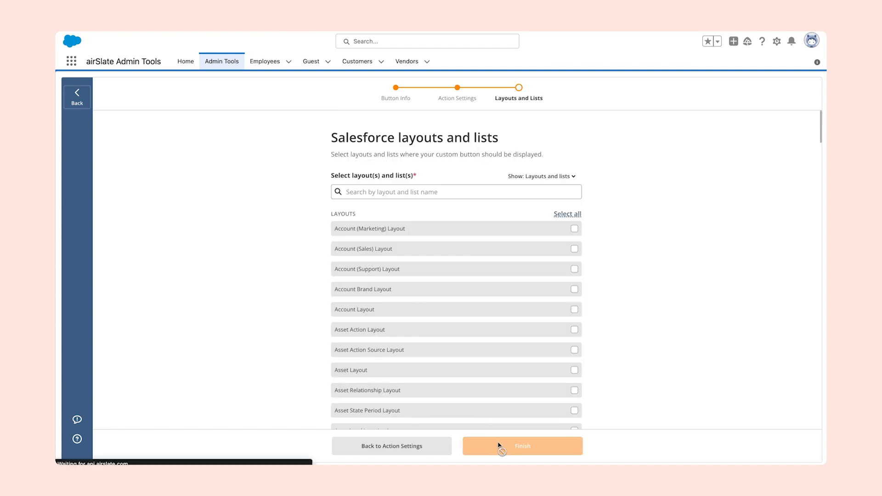
Make the button available on all layouts matching "Acc" and finish creating it
{"action": "left_click", "coordinate": [488, 194]}
{"action": "type", "text": "Acc"}
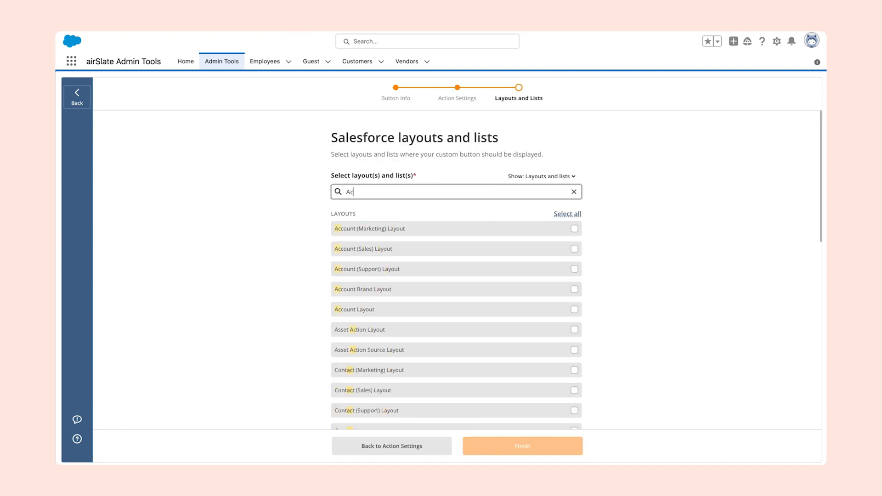
{"action": "left_click", "coordinate": [574, 214]}
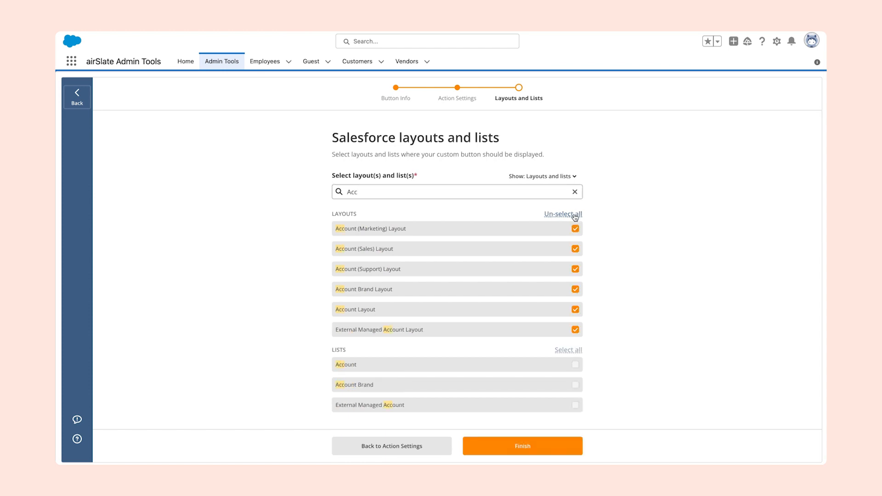
{"action": "left_click", "coordinate": [593, 449]}
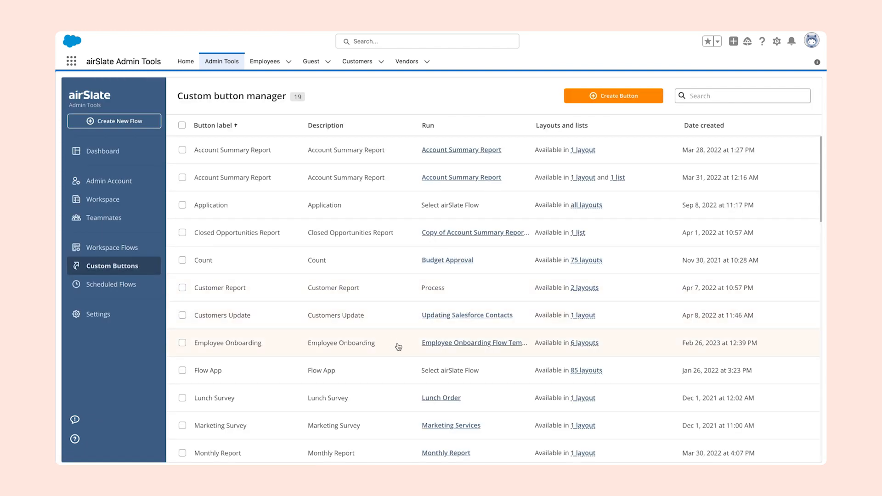
Run the Employee Onboarding action from an account record
{"action": "left_click", "coordinate": [399, 345]}
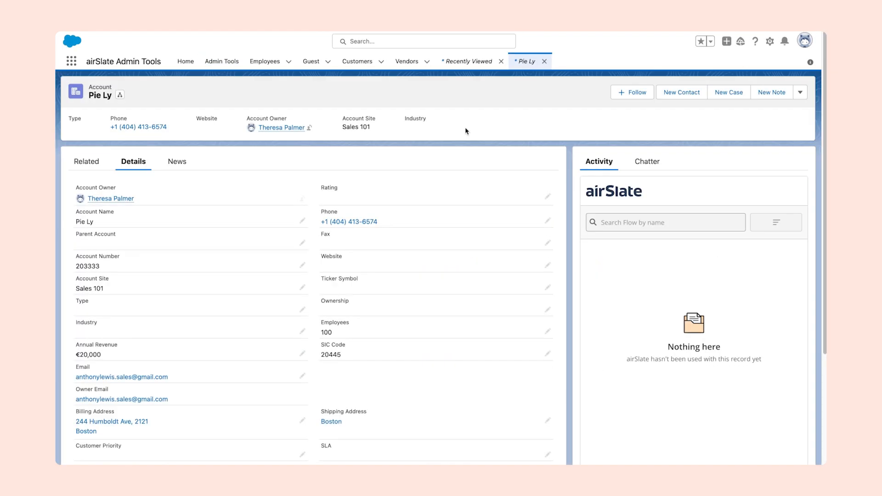
{"action": "left_click", "coordinate": [801, 93]}
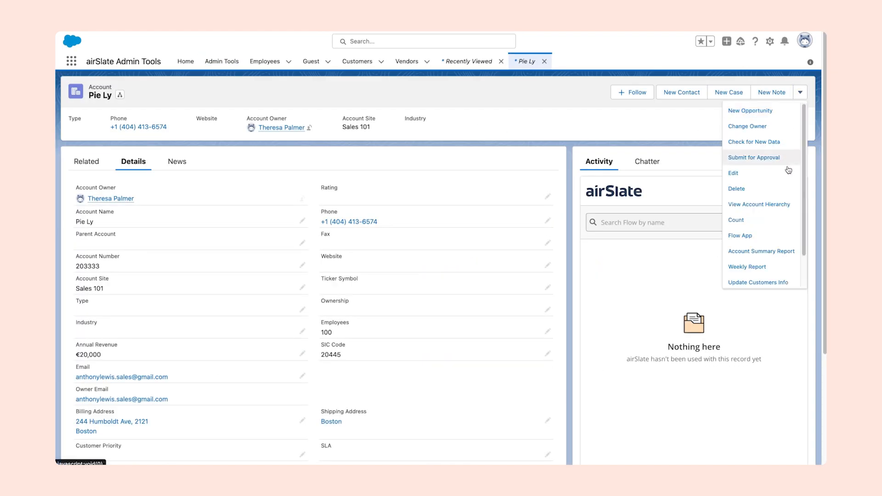
{"action": "scroll", "coordinate": [781, 193], "scroll_direction": "down", "scroll_amount": 1}
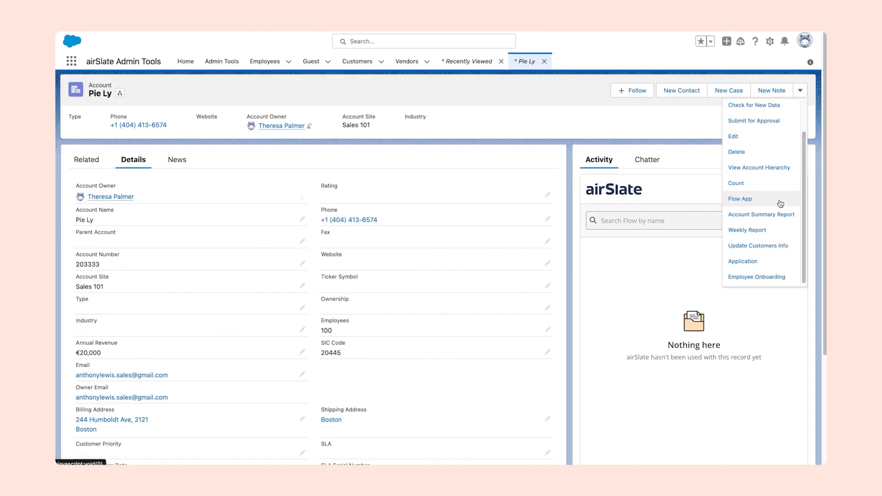
{"action": "left_click", "coordinate": [766, 278]}
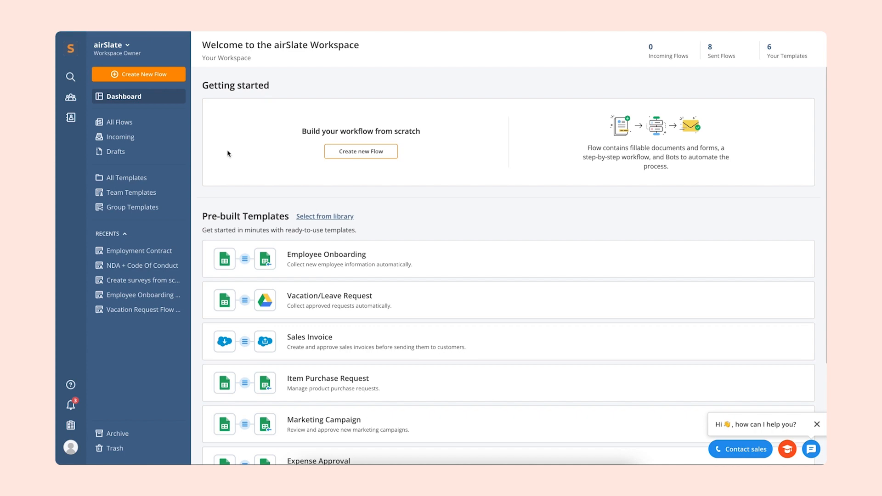
Browse the pre-built template library and open the details of the Contract Management Flow
{"action": "left_click", "coordinate": [338, 221]}
{"action": "scroll", "coordinate": [244, 317], "scroll_direction": "down", "scroll_amount": 4}
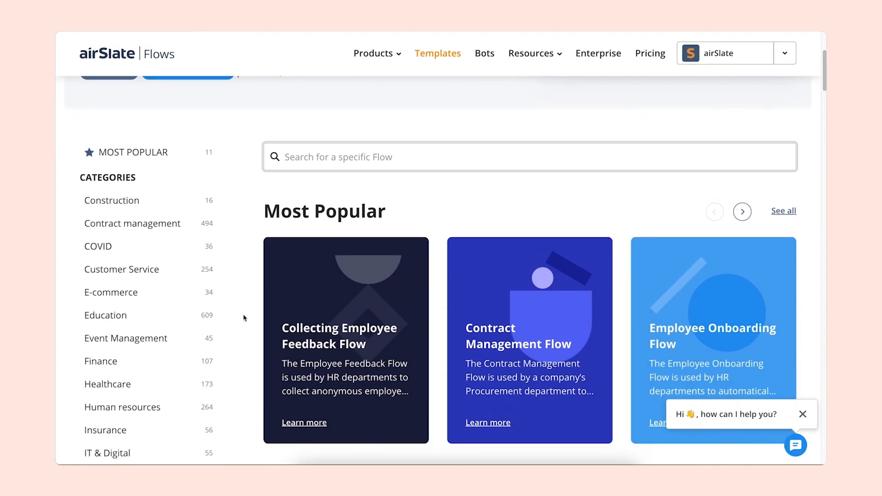
{"action": "scroll", "coordinate": [244, 317], "scroll_direction": "down", "scroll_amount": 7}
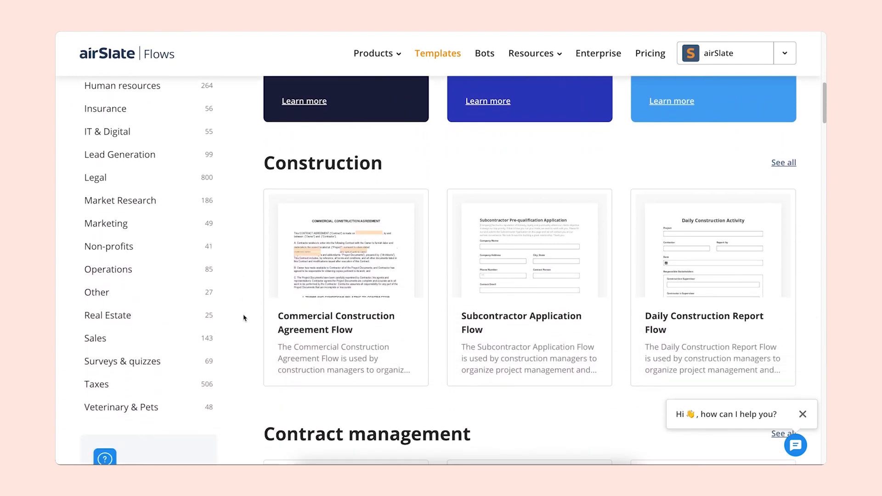
{"action": "scroll", "coordinate": [244, 317], "scroll_direction": "down", "scroll_amount": 6}
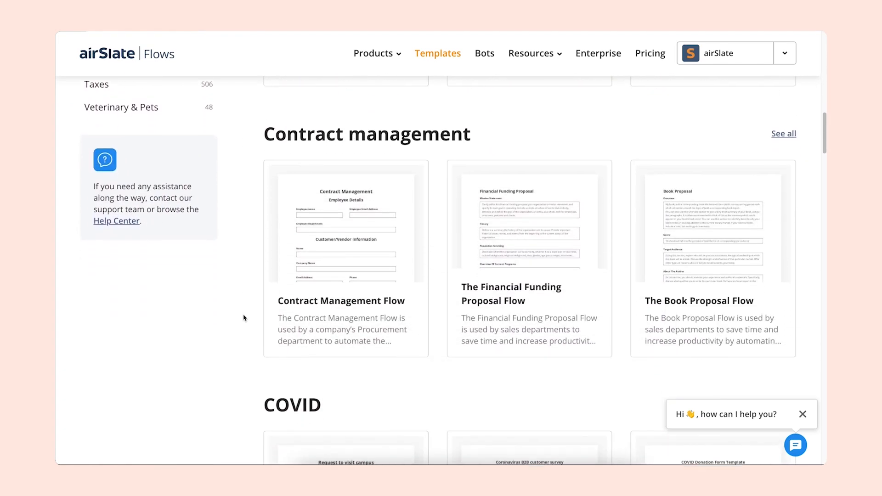
{"action": "mouse_move", "coordinate": [305, 307]}
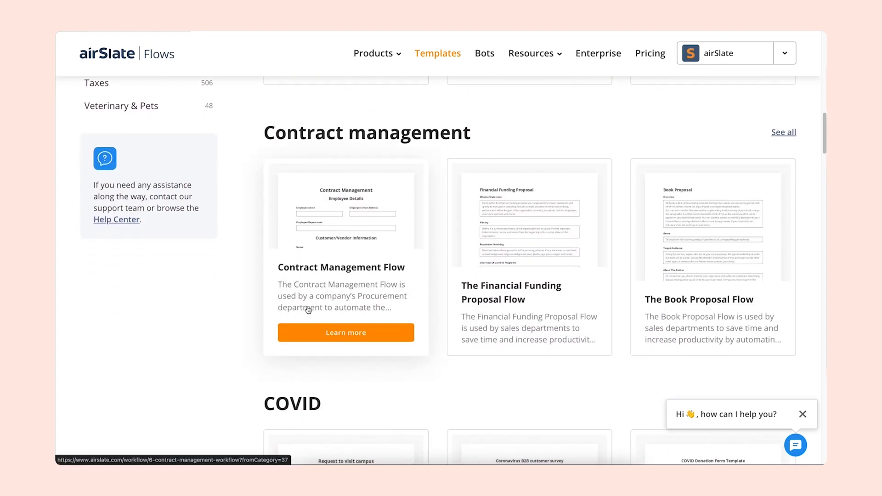
{"action": "left_click", "coordinate": [311, 337]}
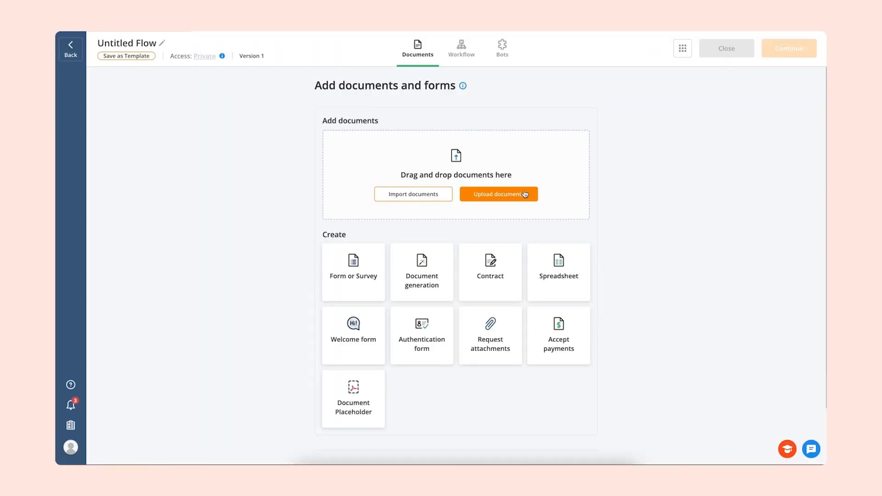
Upload the Employment Contract document to the untitled flow and open it for adding fillable fields
{"action": "left_click", "coordinate": [522, 198]}
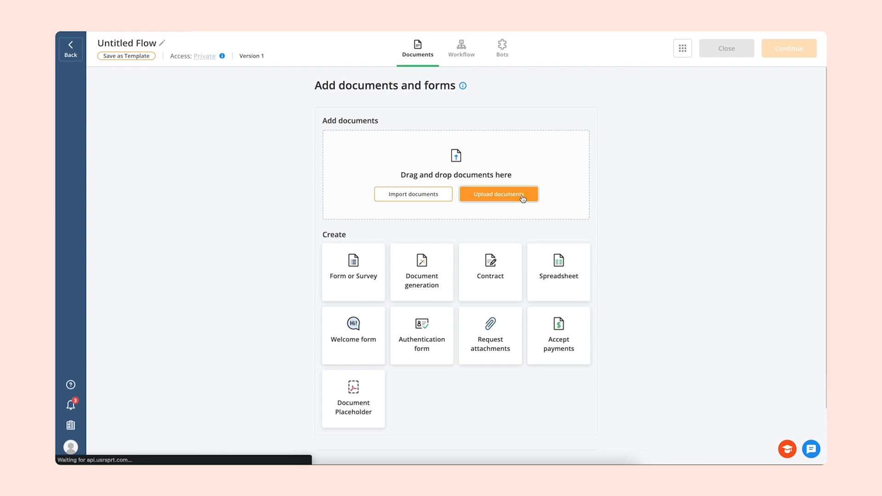
{"action": "double_click", "coordinate": [409, 197]}
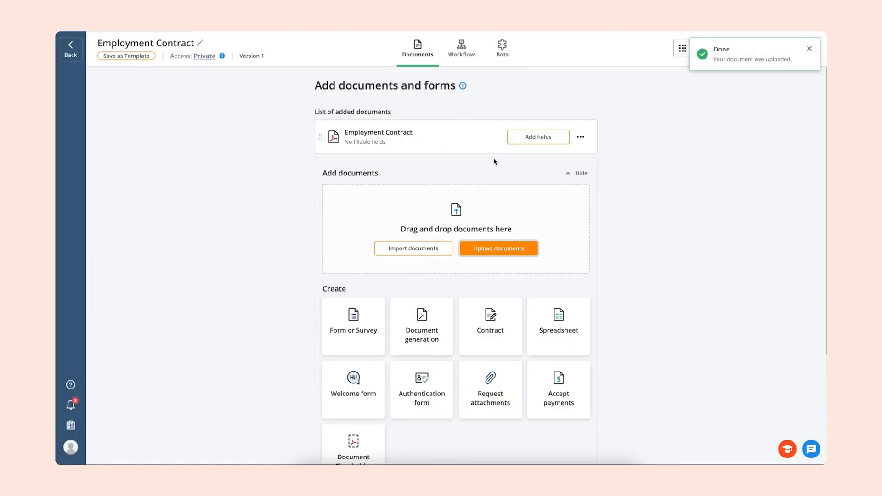
{"action": "left_click", "coordinate": [514, 138]}
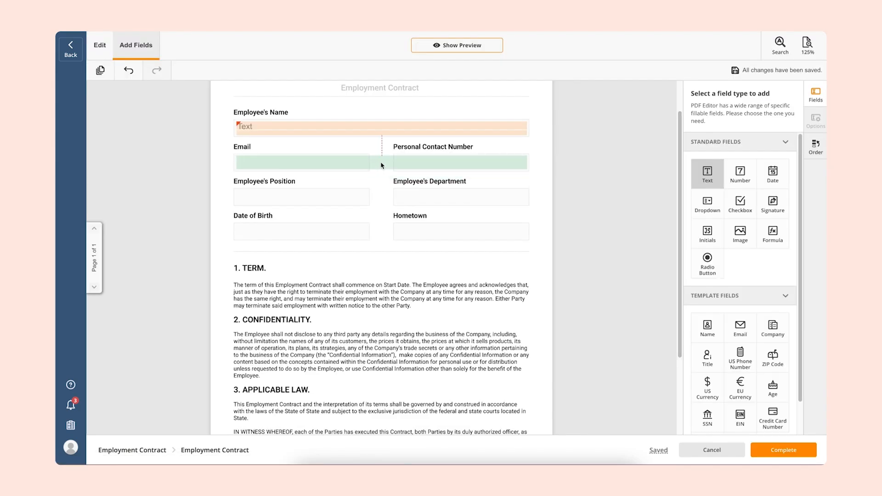
Place a text field under Email and a date field under Date of Birth, each resized to fit its box
{"action": "left_click", "coordinate": [381, 163]}
{"action": "left_click_drag", "start_coordinate": [511, 166], "coordinate": [367, 161]}
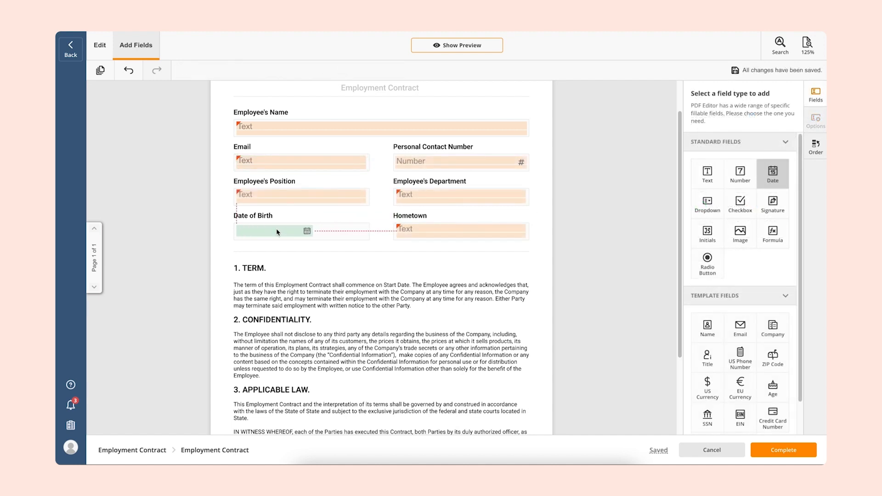
{"action": "left_click", "coordinate": [303, 232]}
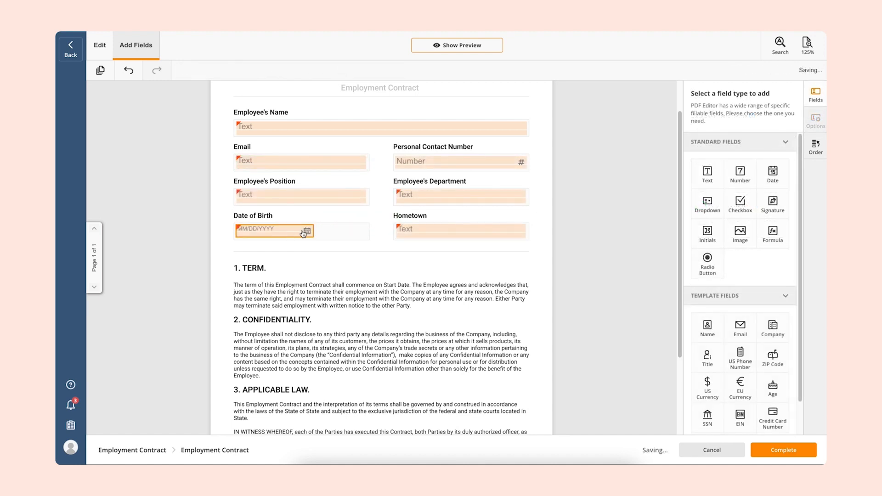
{"action": "left_click_drag", "start_coordinate": [314, 232], "coordinate": [366, 232]}
{"action": "left_click", "coordinate": [415, 266]}
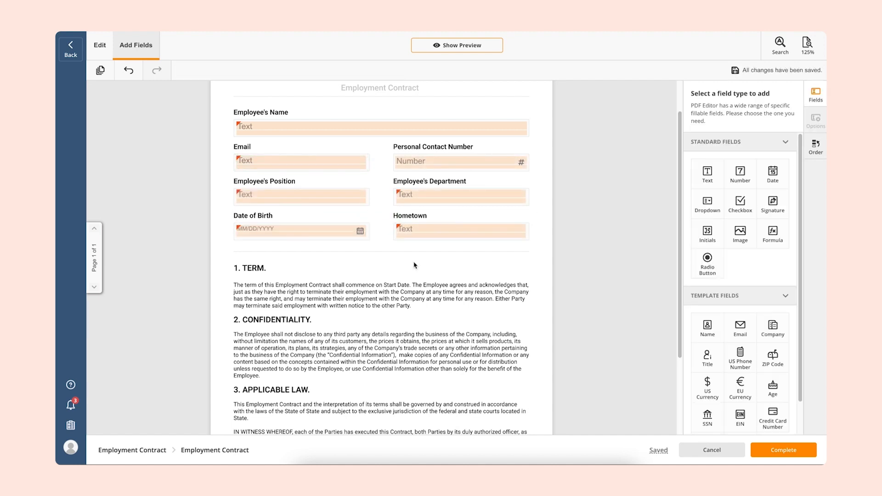
Add a signature field beside Employee's Signature and a date field beside Date of Signing at the end of the contract
{"action": "scroll", "coordinate": [415, 266], "scroll_direction": "down", "scroll_amount": 3}
{"action": "left_click", "coordinate": [342, 371]}
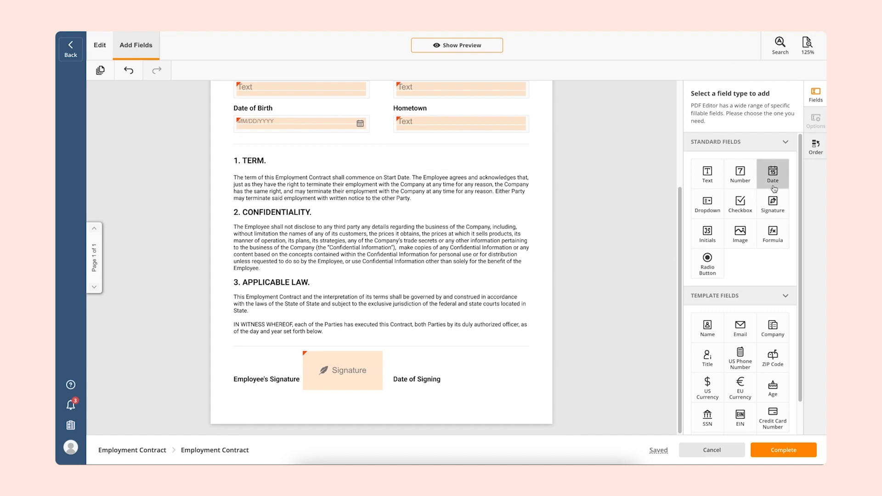
{"action": "left_click", "coordinate": [774, 188]}
{"action": "left_click", "coordinate": [553, 379]}
{"action": "left_click_drag", "start_coordinate": [440, 385], "coordinate": [450, 387]}
{"action": "left_click_drag", "start_coordinate": [553, 373], "coordinate": [508, 385]}
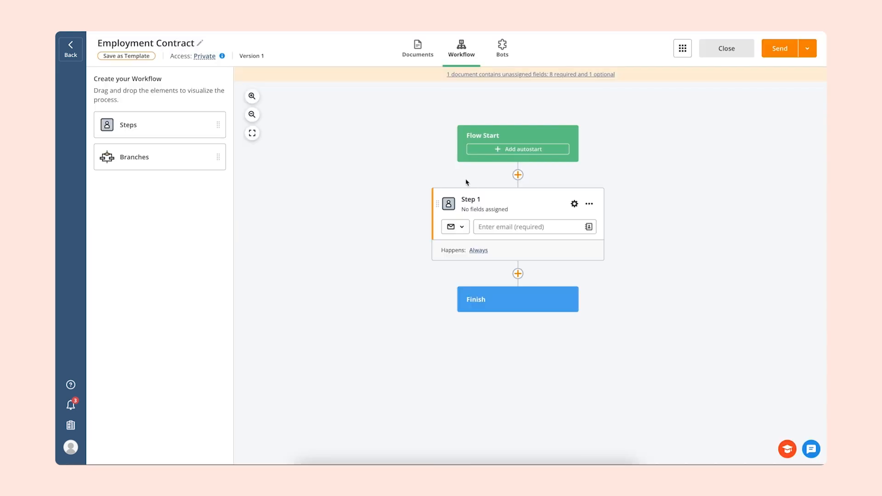
Add a second step before Finish in the workflow and name the two steps Employee and HR
{"action": "left_click_drag", "start_coordinate": [169, 130], "coordinate": [517, 284]}
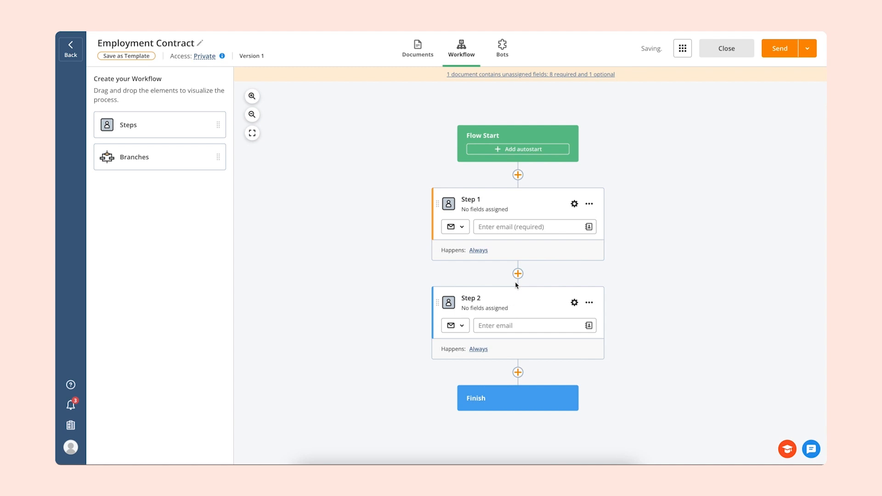
{"action": "left_click", "coordinate": [480, 202]}
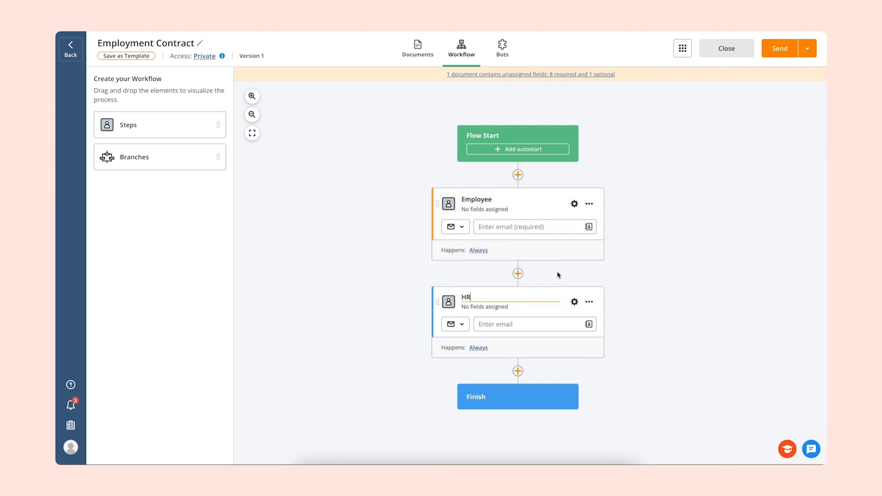
Assign all fillable fields of the Employment Contract to the Employee step
{"action": "left_click", "coordinate": [574, 204]}
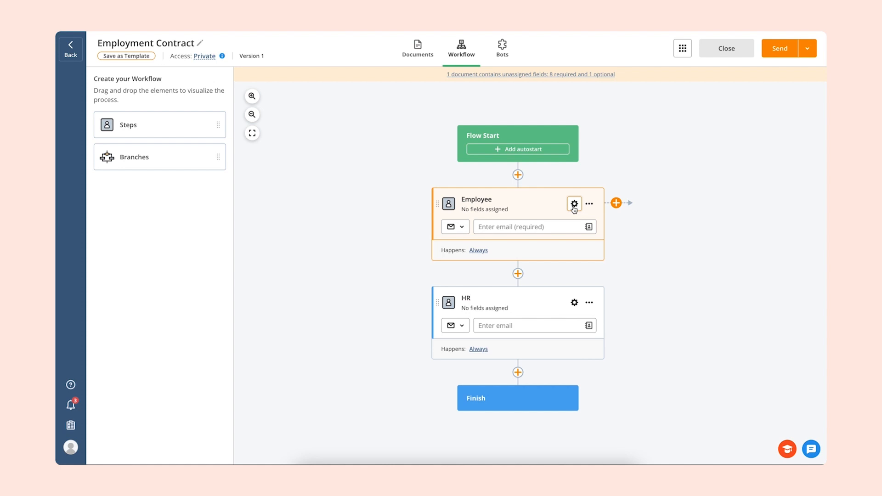
{"action": "left_click", "coordinate": [614, 148]}
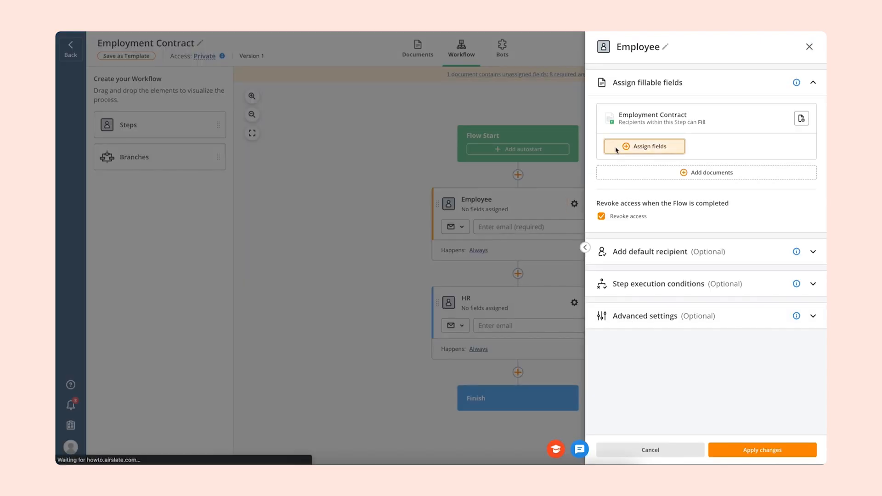
{"action": "left_click", "coordinate": [325, 179]}
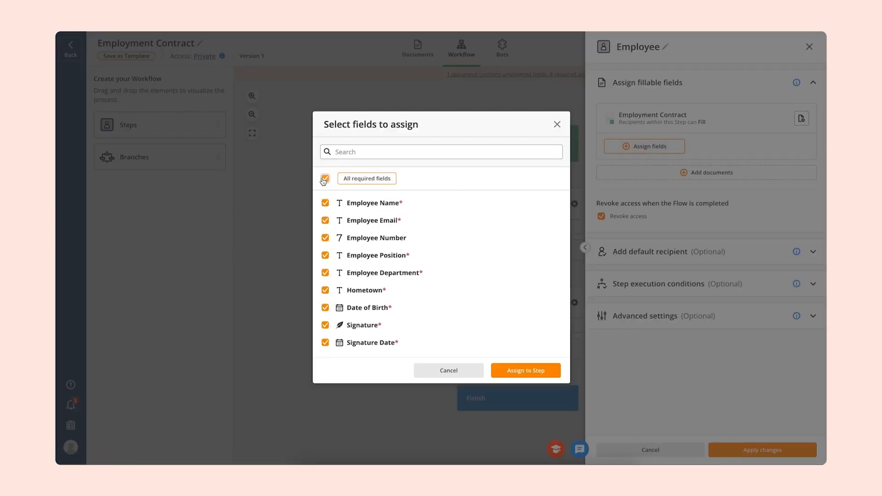
{"action": "left_click", "coordinate": [509, 372]}
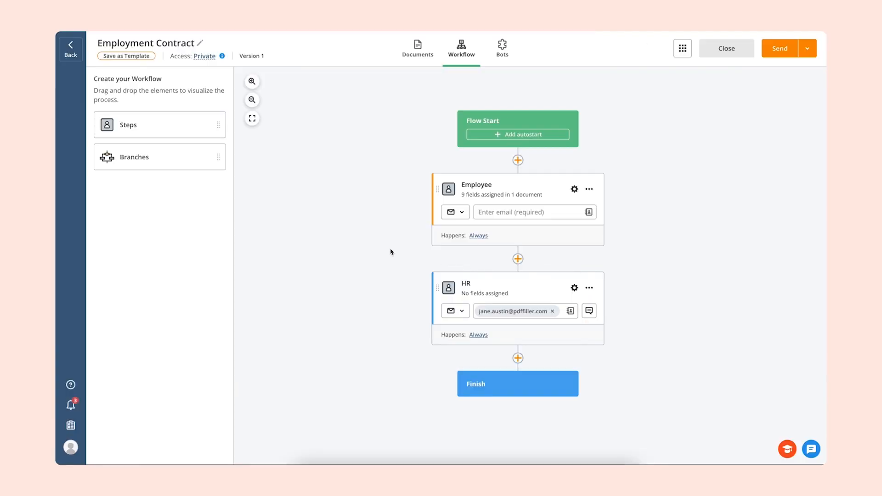
Try to insert a branch between the Employee and HR steps of the workflow
{"action": "left_click_drag", "start_coordinate": [182, 157], "coordinate": [530, 274]}
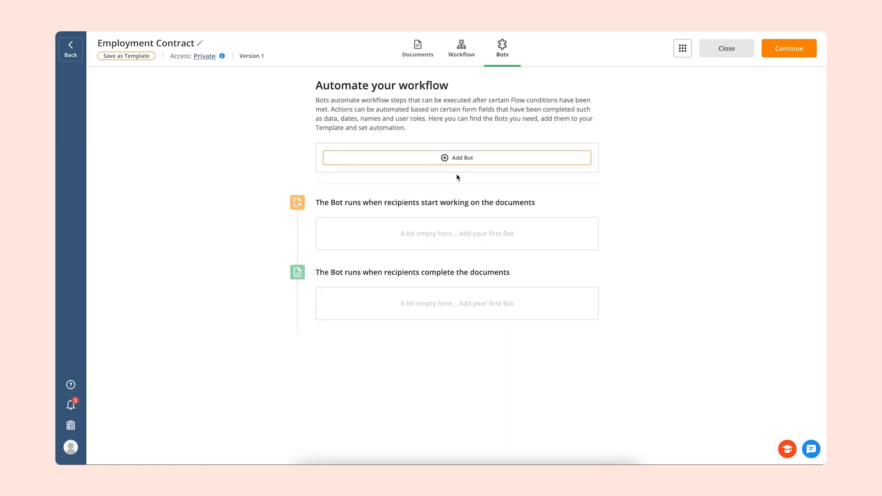
Add the Email on Documents Completion bot from the Email category and save the Employment Contract flow as a template
{"action": "left_click", "coordinate": [458, 160]}
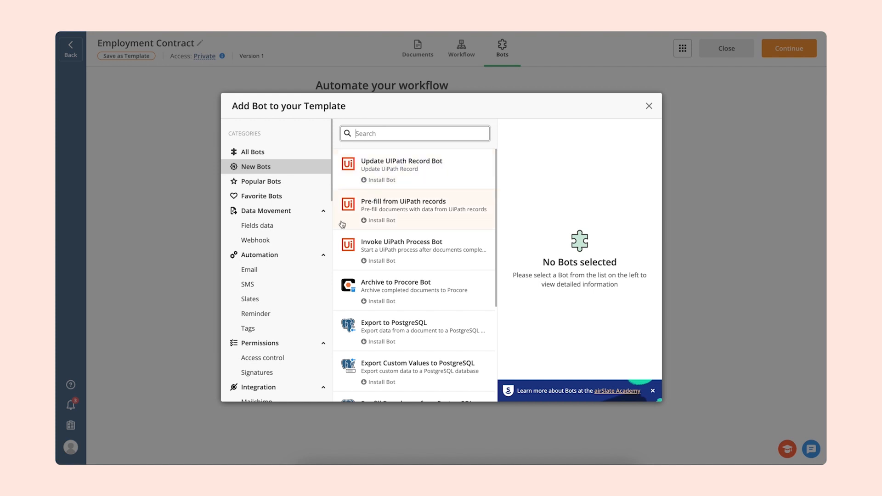
{"action": "left_click", "coordinate": [309, 273]}
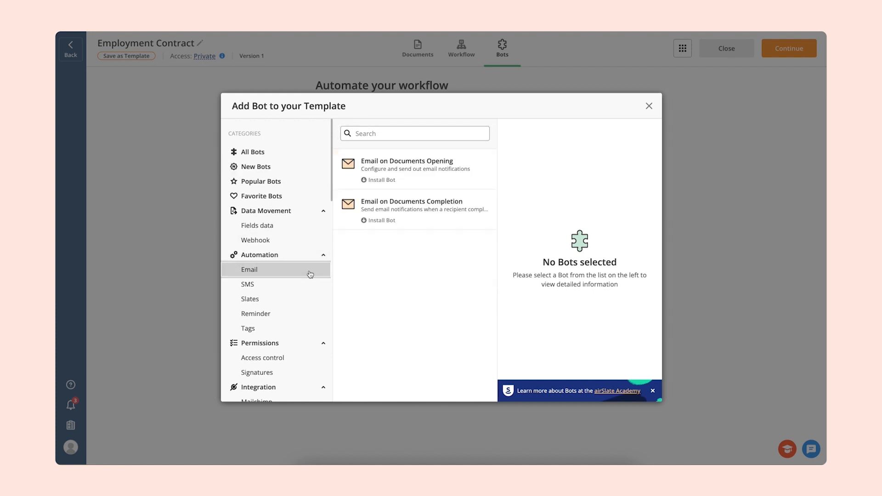
{"action": "left_click", "coordinate": [384, 204]}
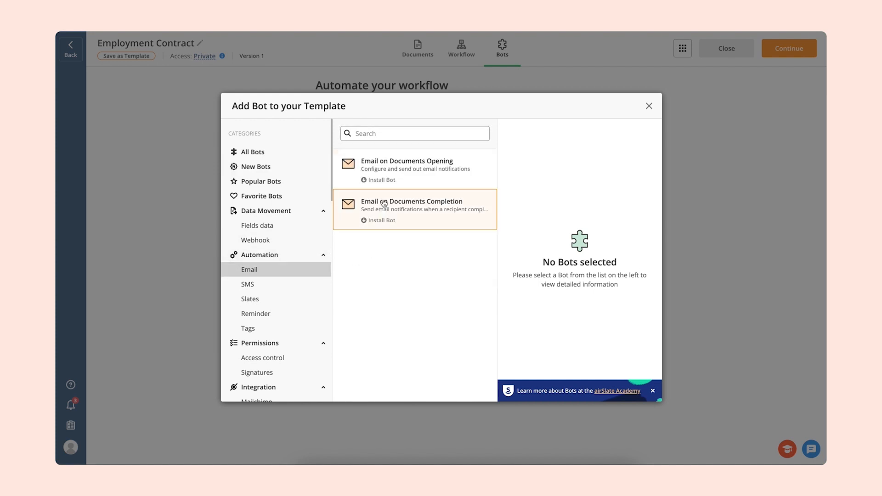
{"action": "left_click", "coordinate": [551, 178]}
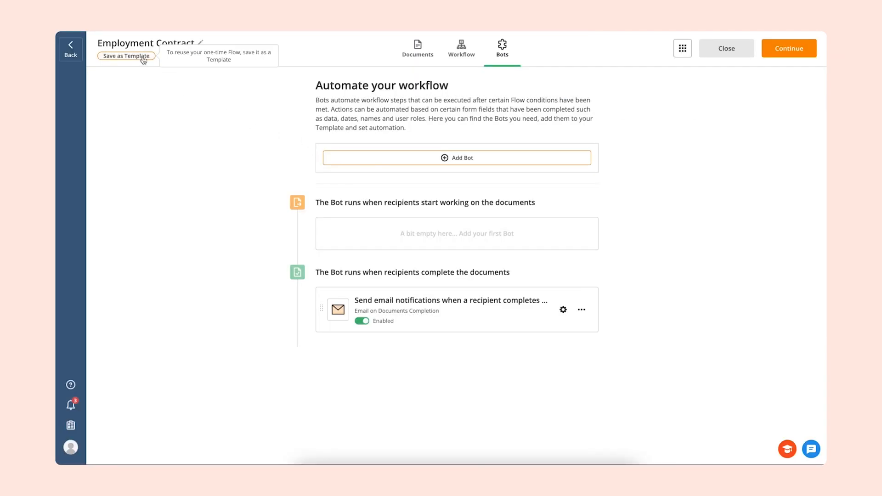
{"action": "left_click", "coordinate": [143, 59]}
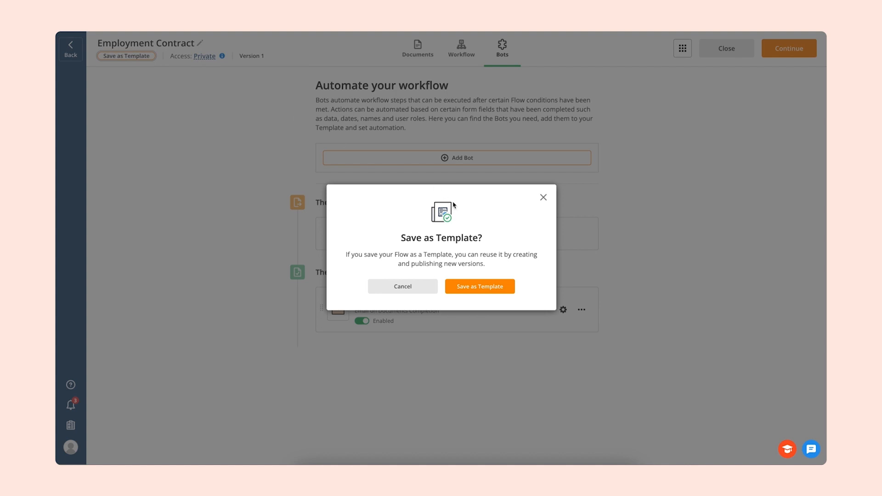
{"action": "left_click", "coordinate": [467, 285]}
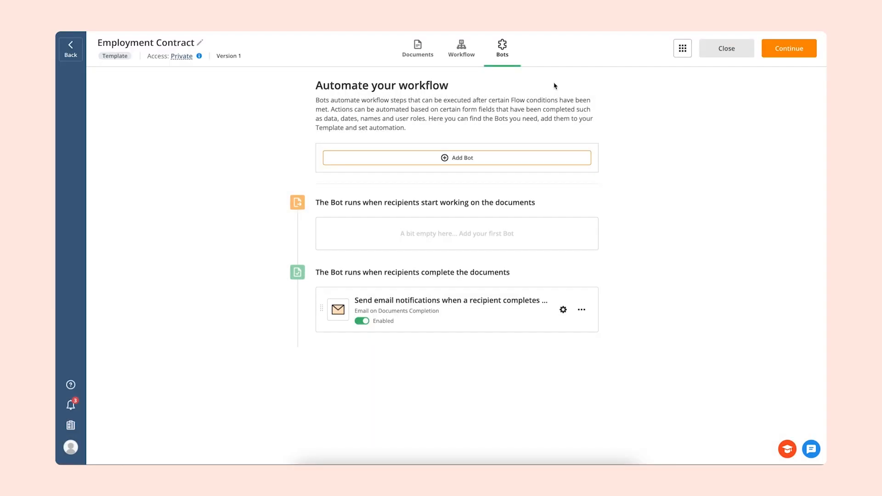
Enable the shareable link in the workflow's start settings for the Employee step and copy the link
{"action": "left_click", "coordinate": [463, 53]}
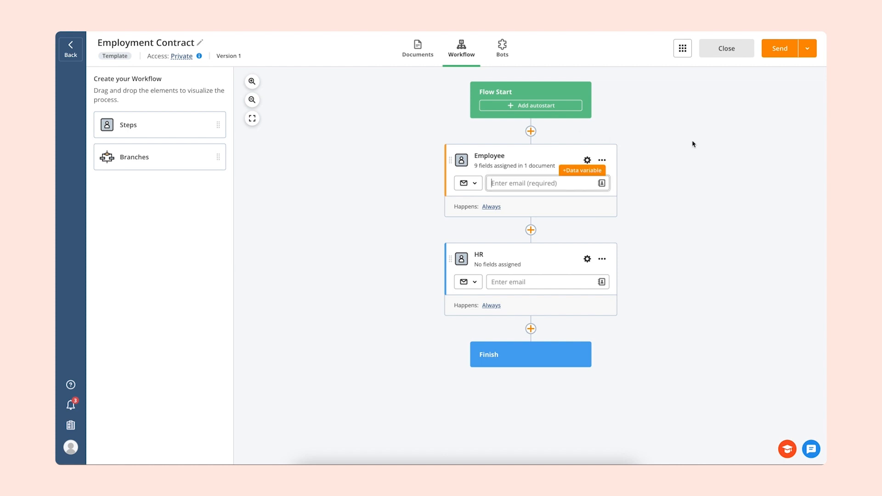
{"action": "left_click", "coordinate": [808, 49]}
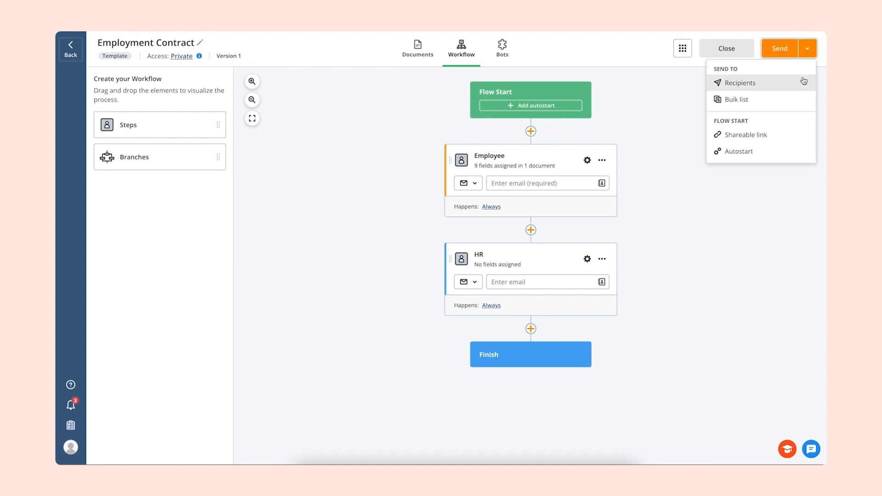
{"action": "left_click", "coordinate": [789, 143]}
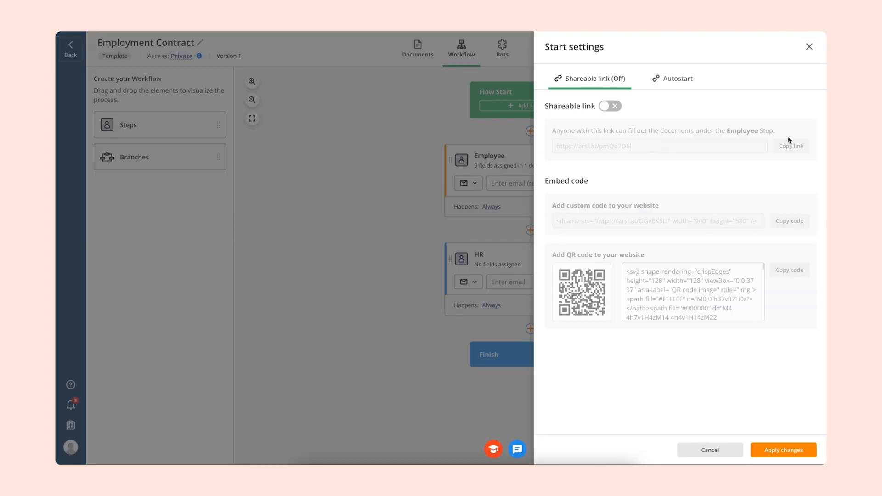
{"action": "left_click", "coordinate": [613, 107]}
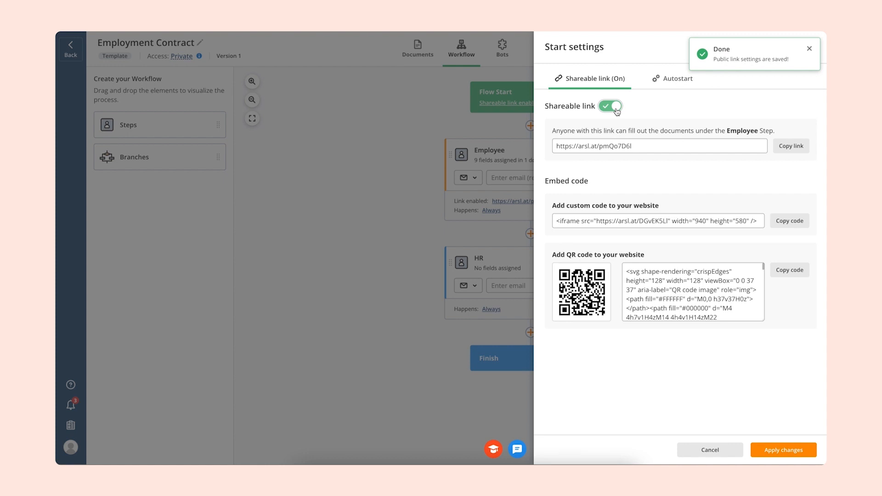
{"action": "left_click", "coordinate": [788, 151]}
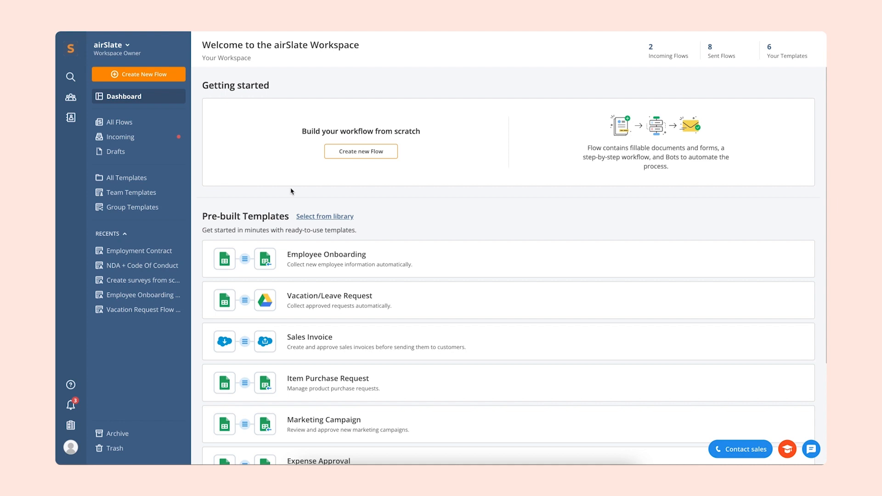
Open the Bots log of today's Employment Contract flow from the list of all flows
{"action": "left_click", "coordinate": [150, 122]}
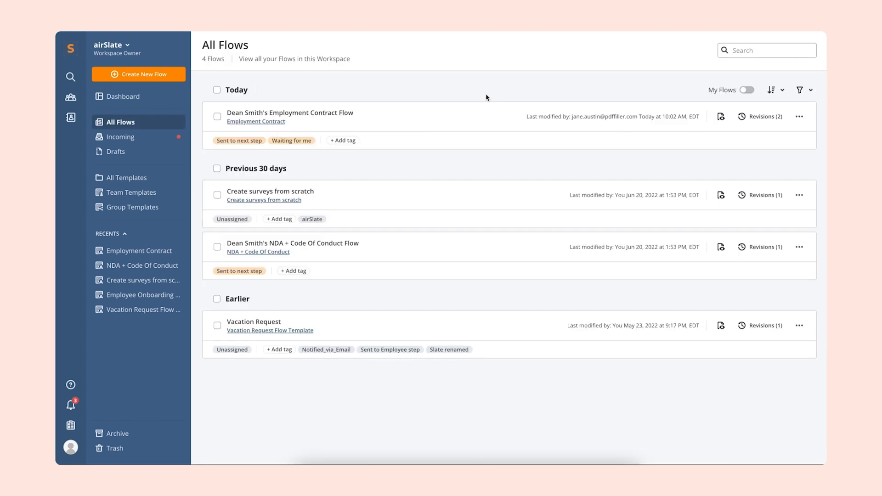
{"action": "left_click", "coordinate": [798, 119]}
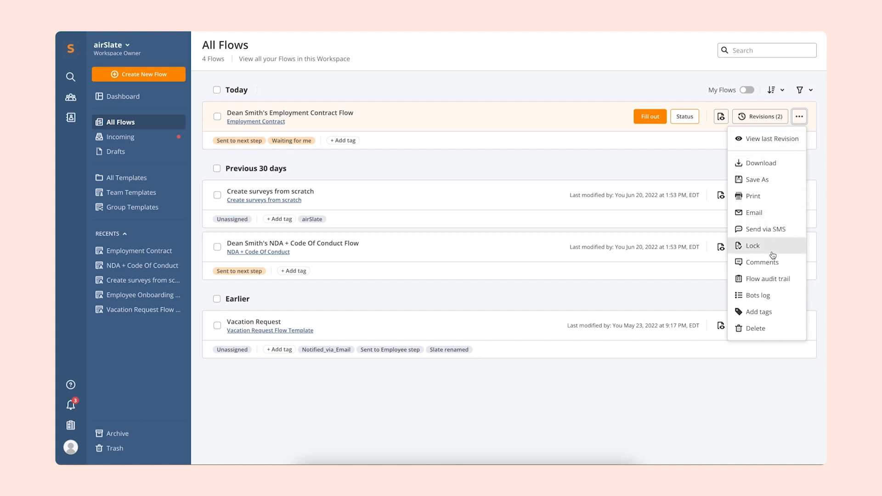
{"action": "left_click", "coordinate": [763, 296]}
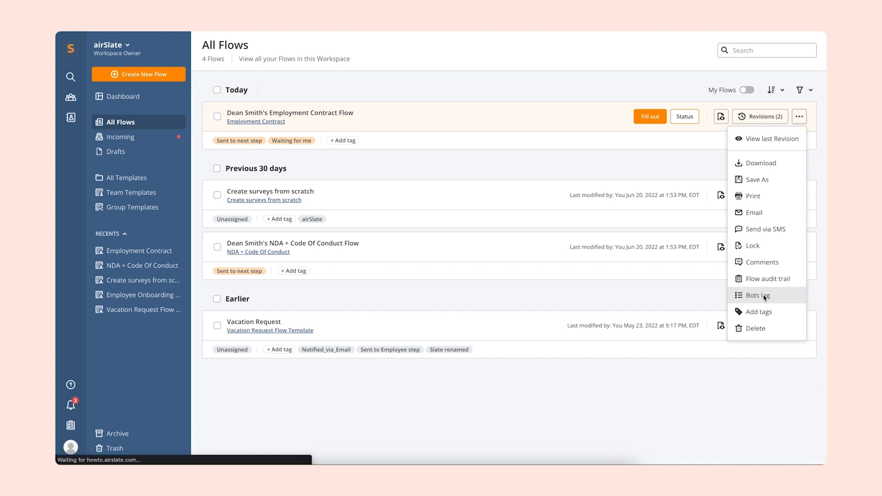
Examine the condition status and event log of the Lock the slate Flow Diagram Bot for Revision 1, and close the event log
{"action": "mouse_move", "coordinate": [597, 293]}
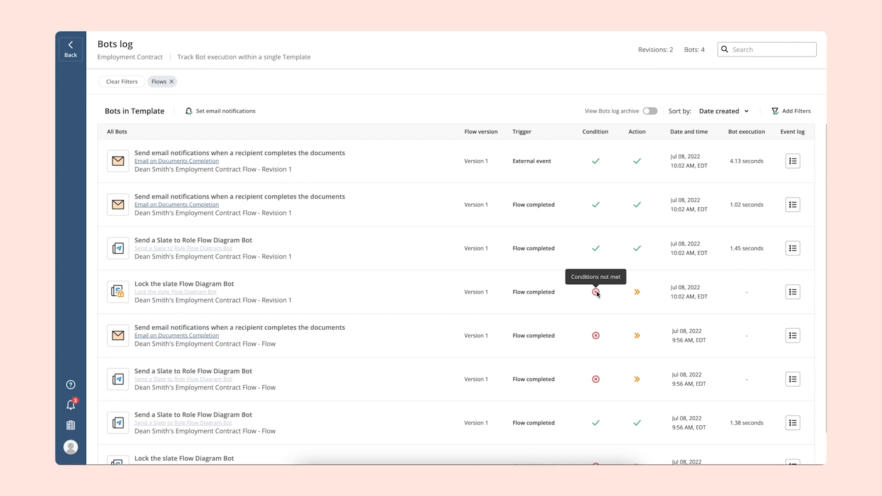
{"action": "left_click", "coordinate": [794, 293]}
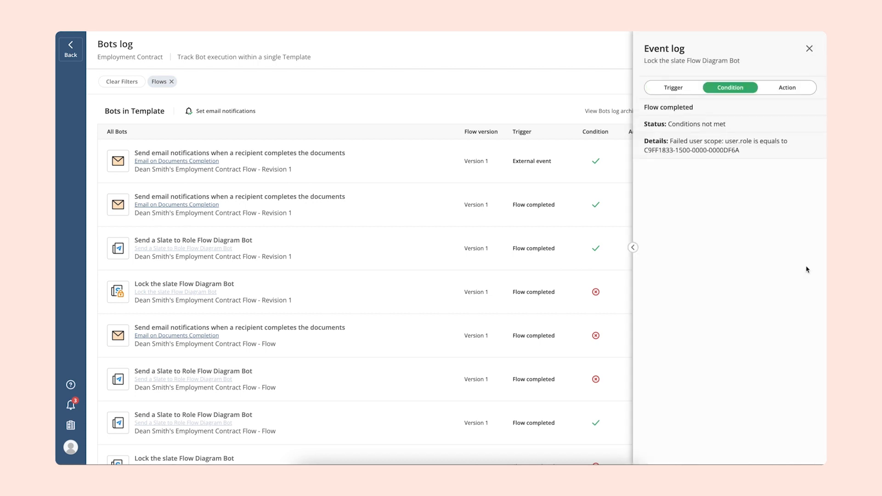
{"action": "left_click", "coordinate": [809, 49]}
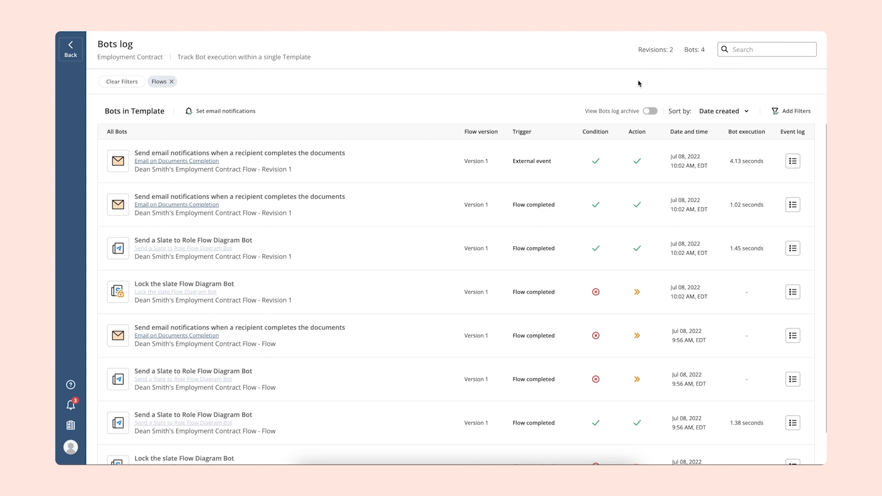